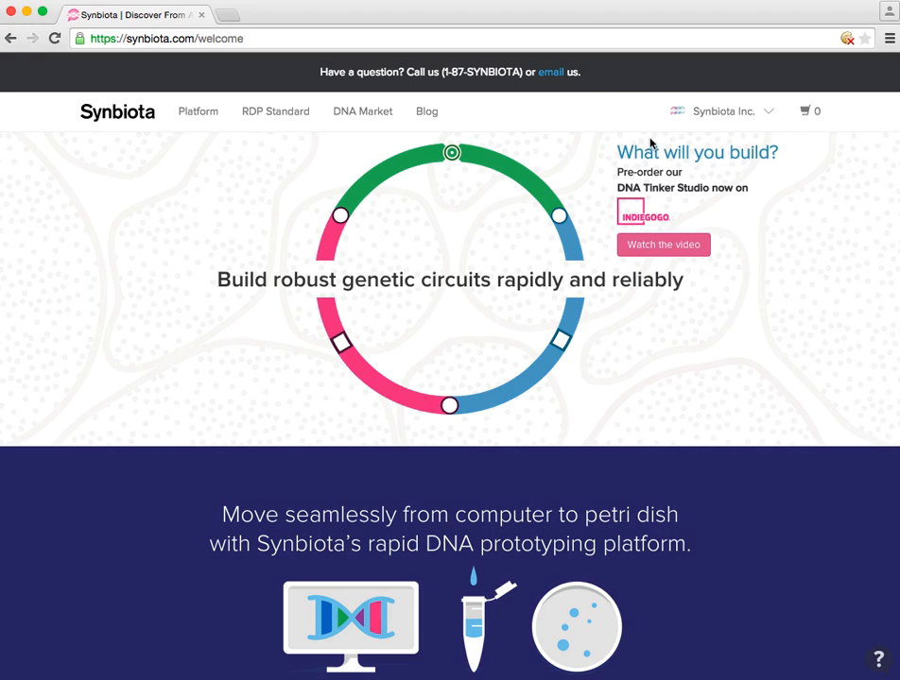
Open the sequences of the Rapid DNA Prototyping (RDP) Kit project from the account's dashboard.
click(707, 114)
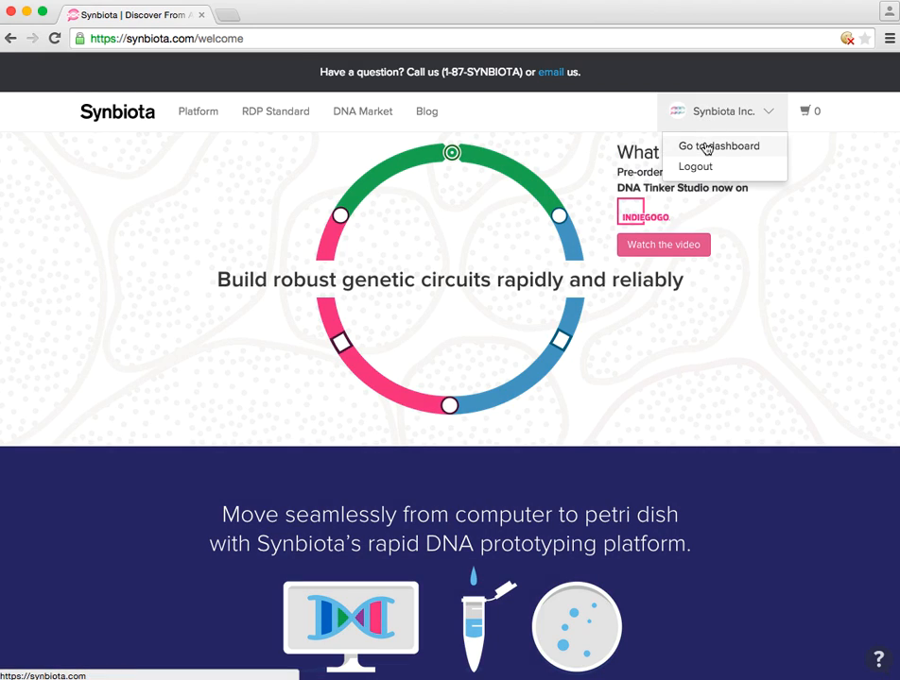
click(706, 148)
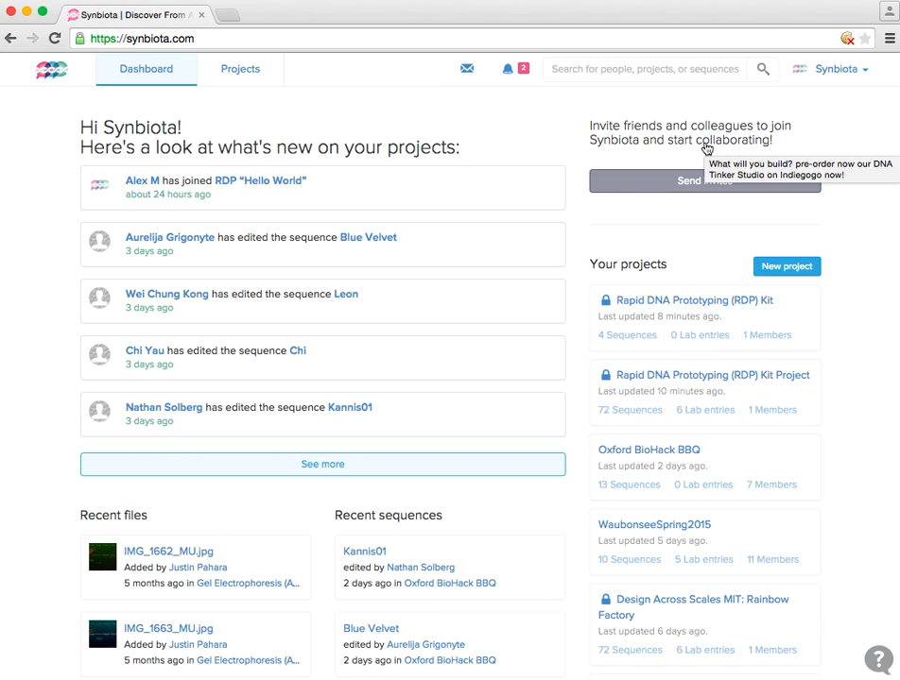
click(680, 305)
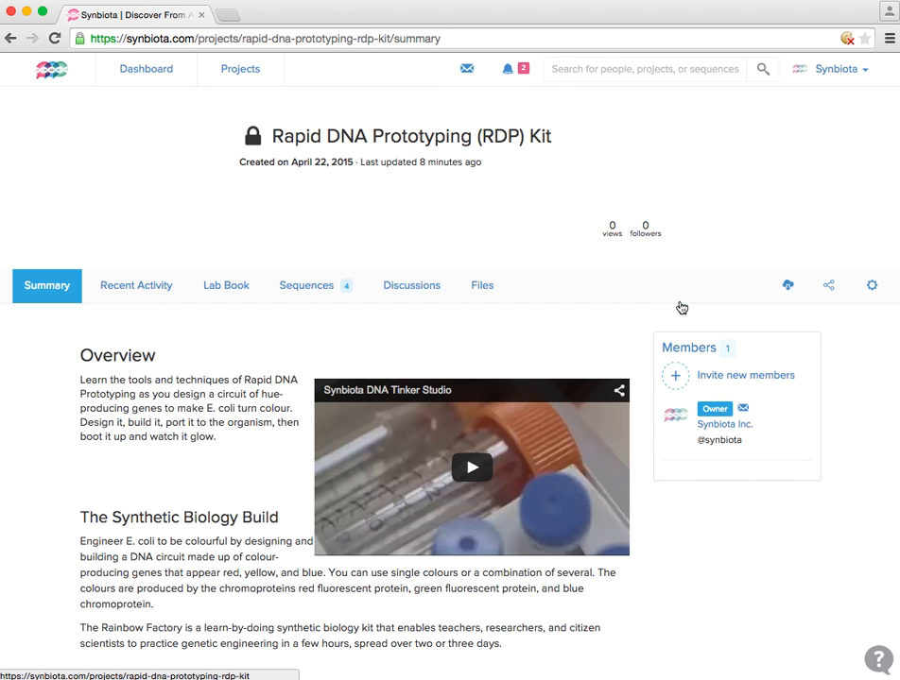
click(209, 409)
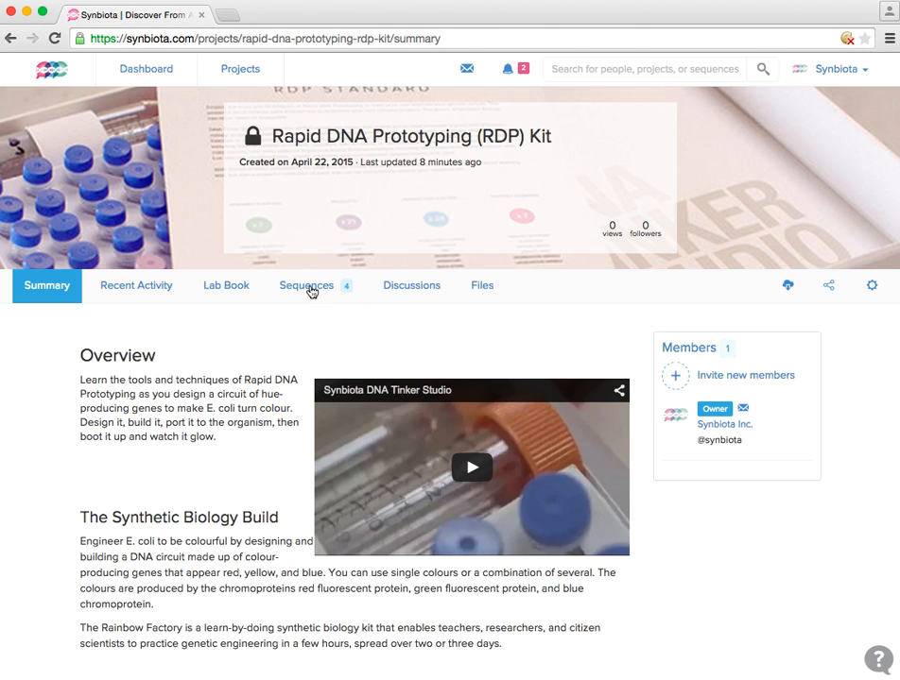
click(316, 286)
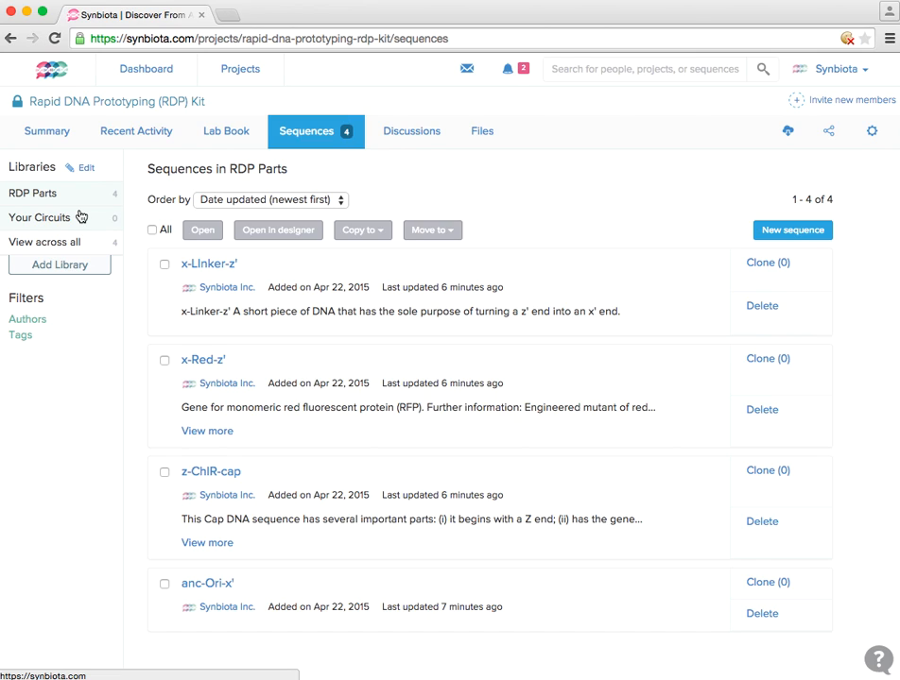
Select all sequences in the RDP Parts library and open them in the designer.
click(49, 195)
click(152, 230)
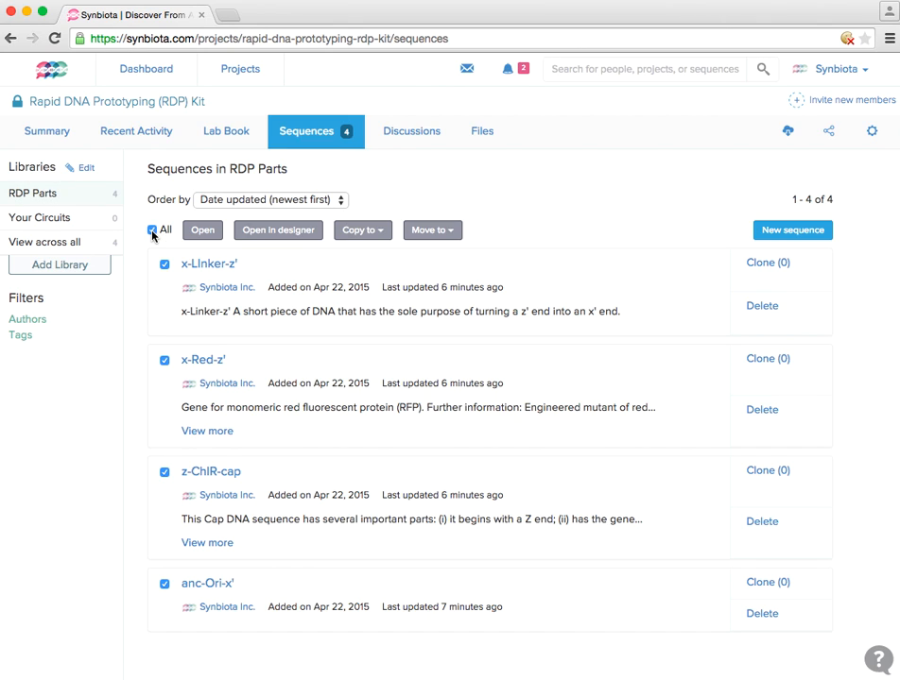
click(271, 230)
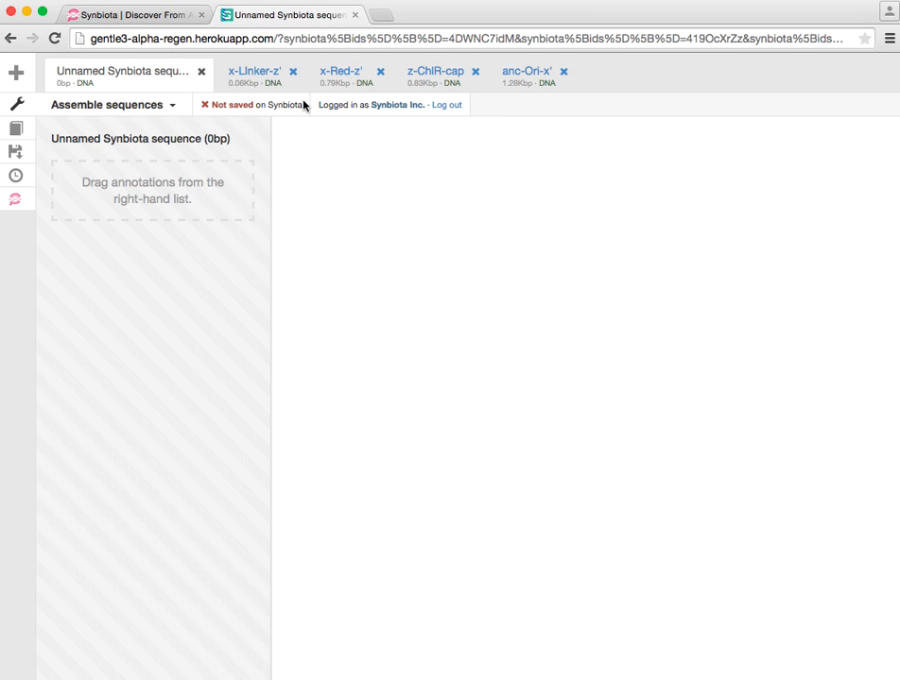
View the base sequence of the x-Red-z' part.
click(350, 76)
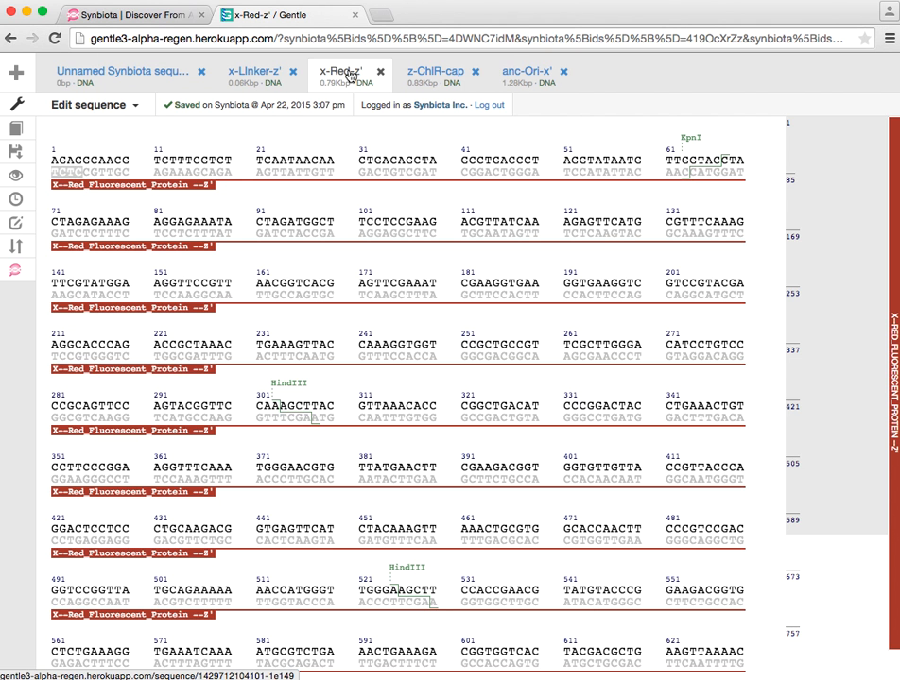
click(16, 133)
click(16, 133)
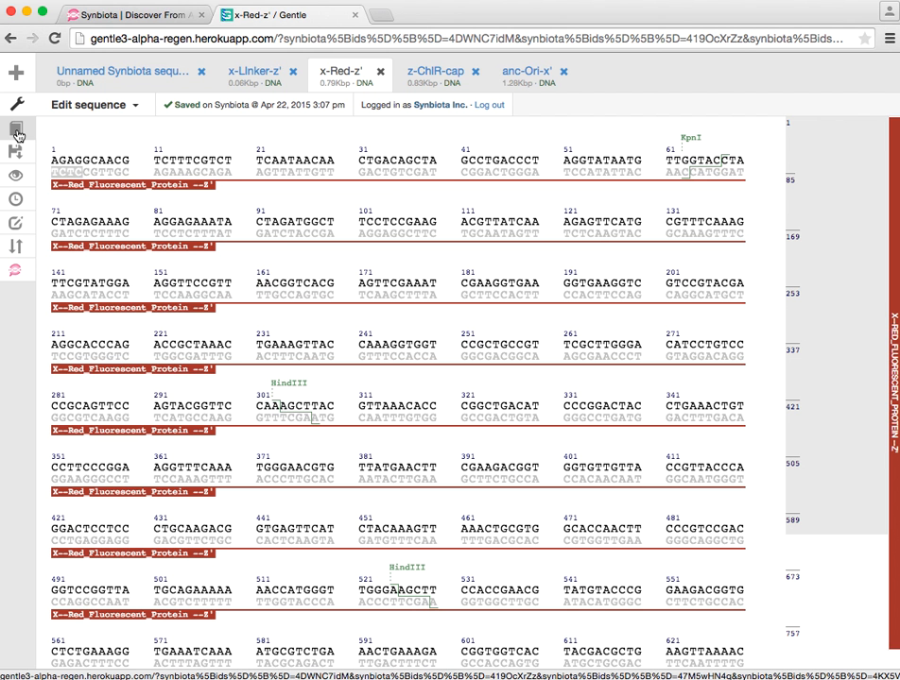
Create a new designer sequence named "Red Bacteria".
click(14, 73)
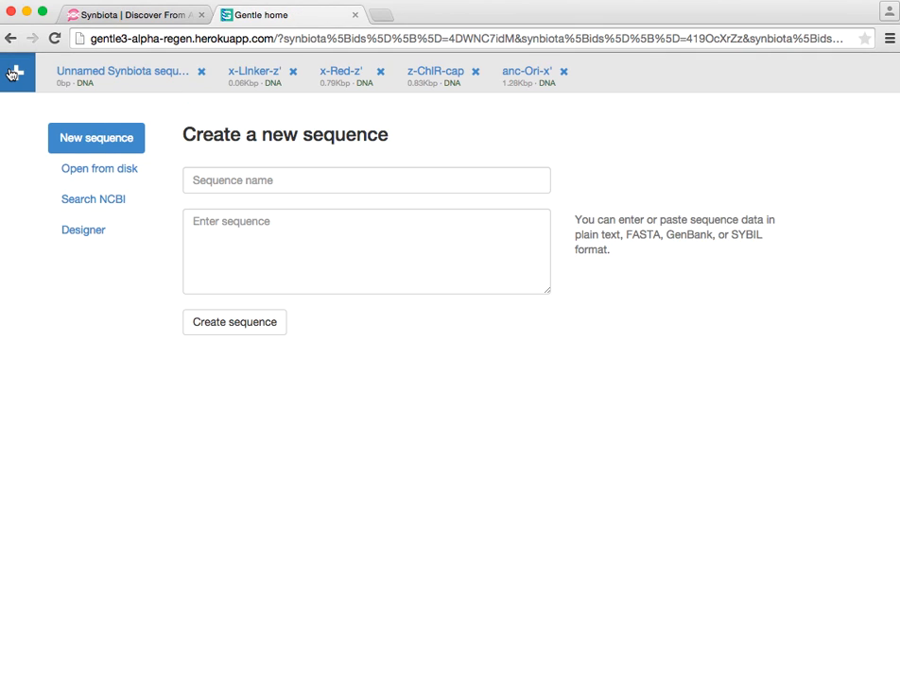
click(84, 231)
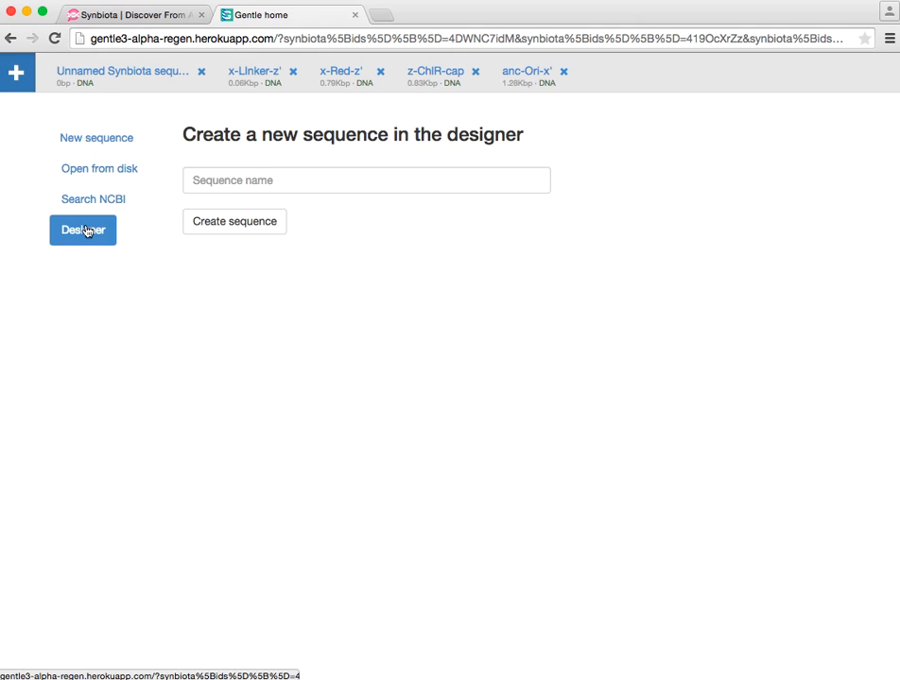
click(210, 179)
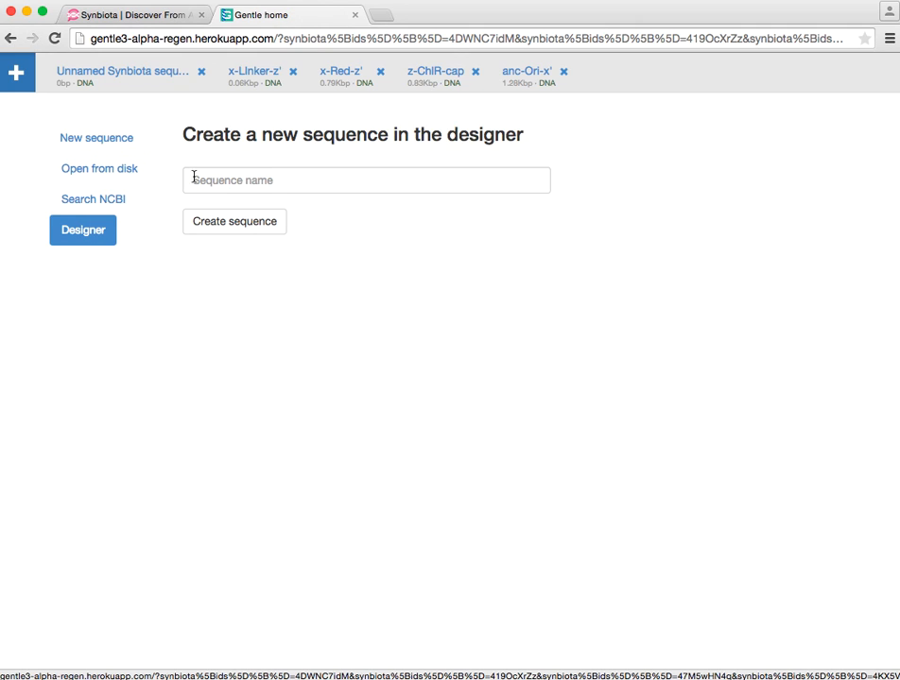
text(Red)
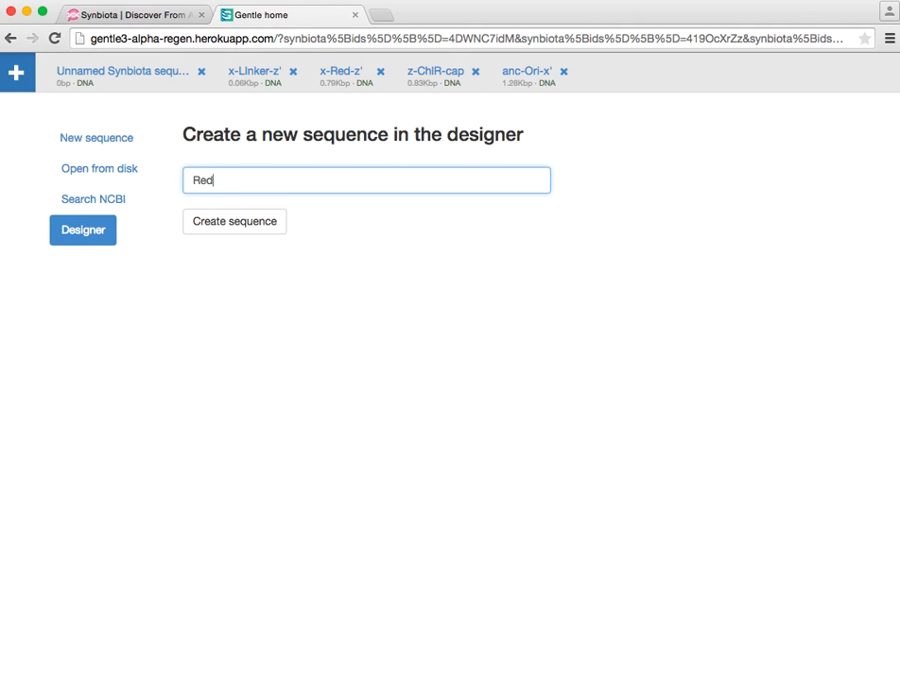
text( Bacteria)
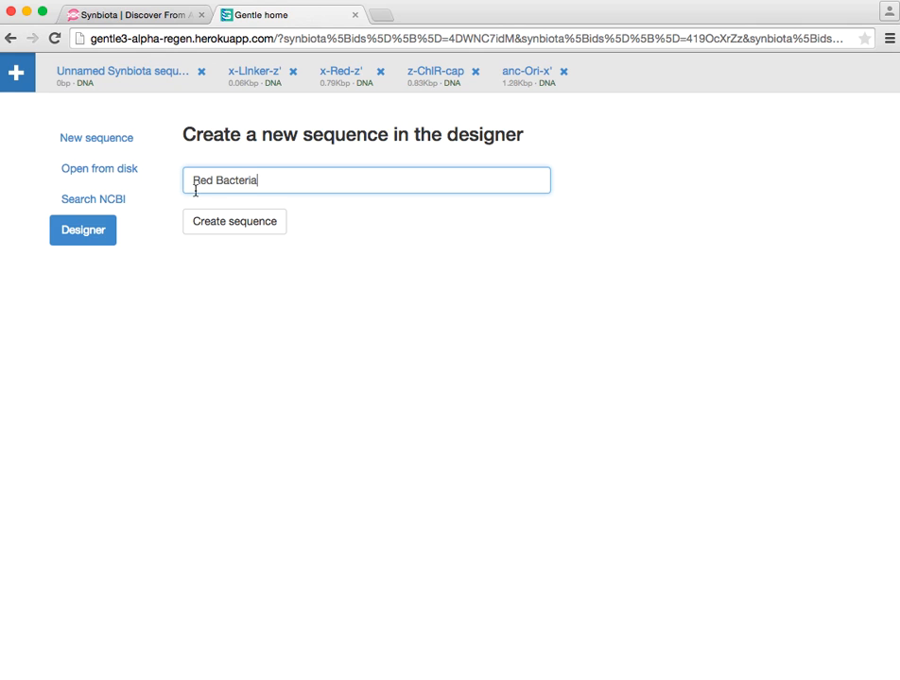
click(232, 224)
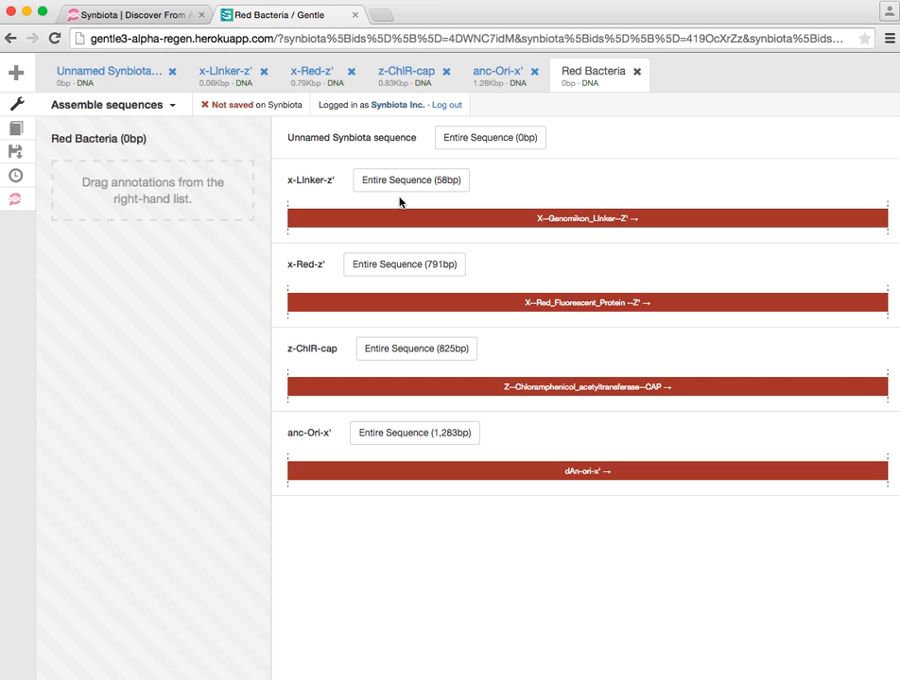
Assemble Red Bacteria from the entire anc-Ori-x', x-Red-z' and z-ChlR-cap sequences, in that order.
click(394, 434)
drag(393, 433, 193, 197)
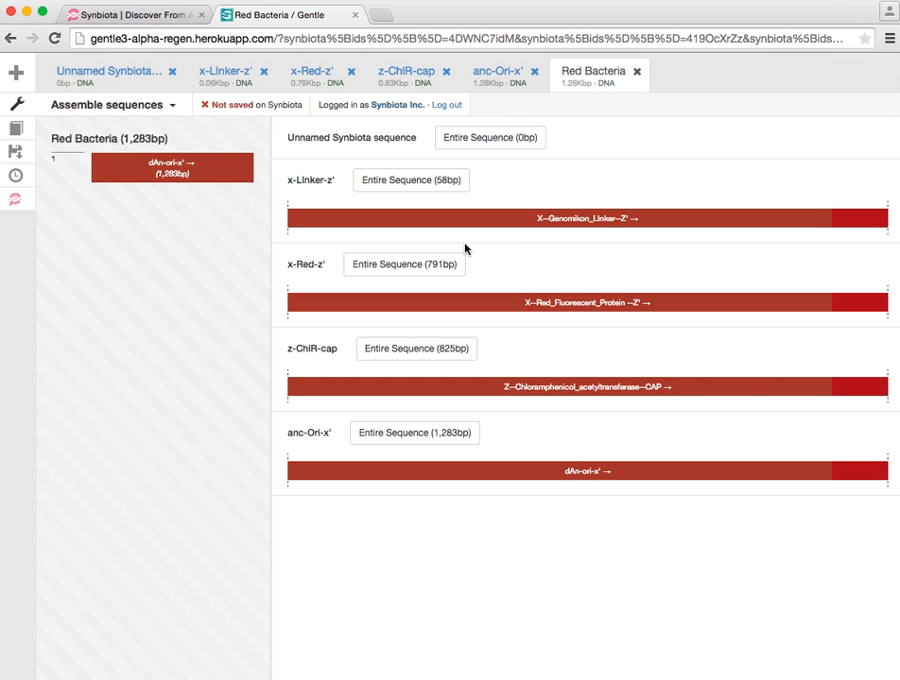
click(430, 265)
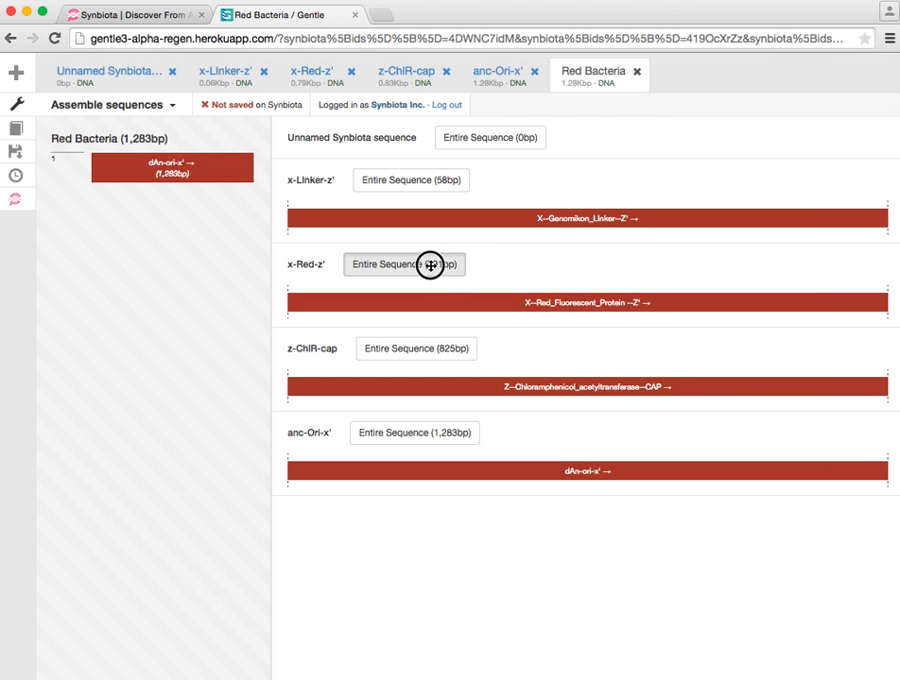
drag(430, 266, 187, 179)
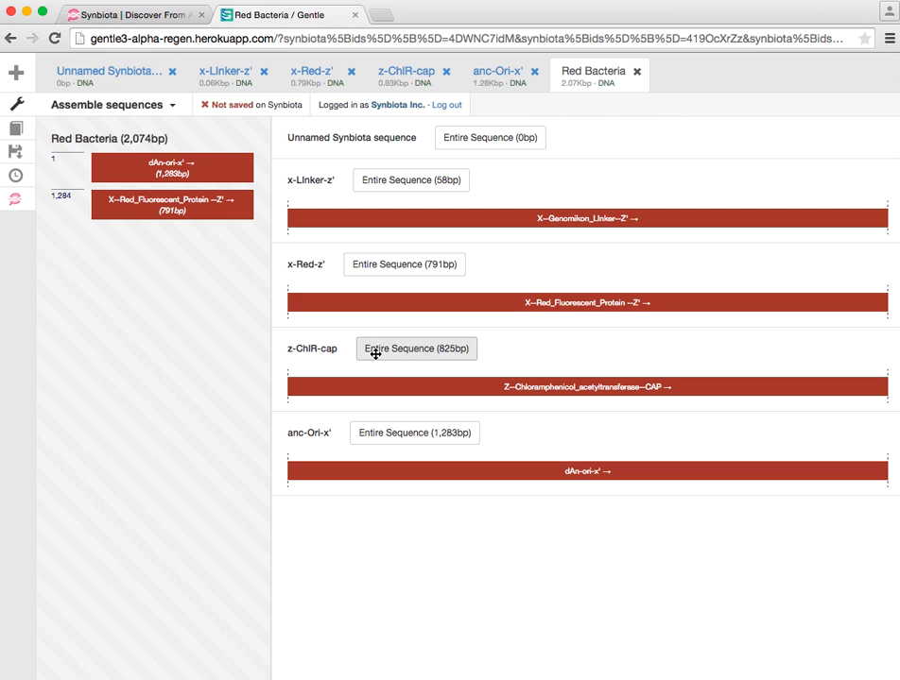
drag(375, 354, 174, 221)
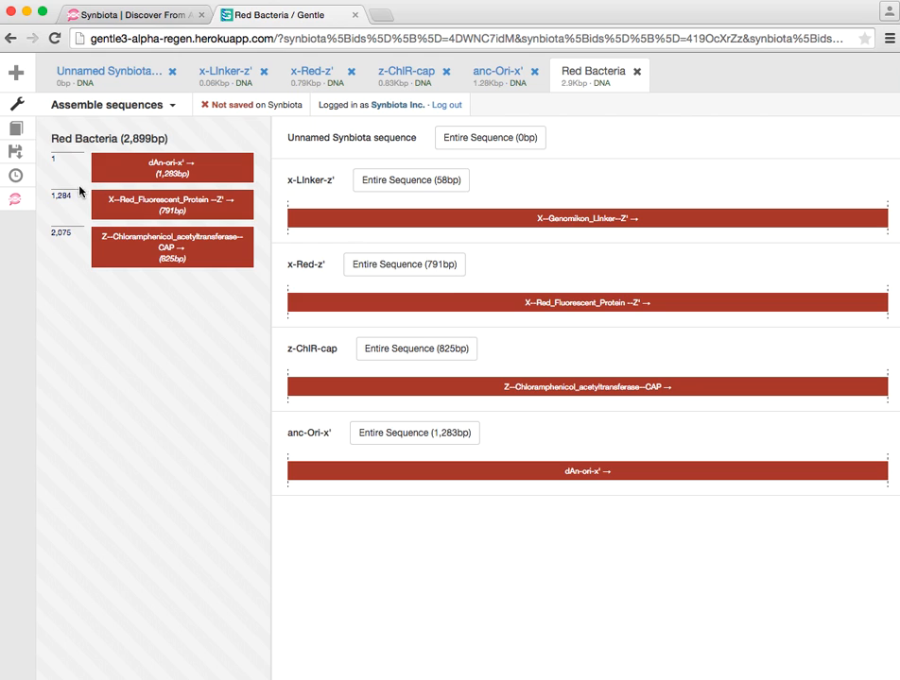
Make the Red Bacteria sequence circular and give it the description "I think this bacteria will glow red!".
click(23, 134)
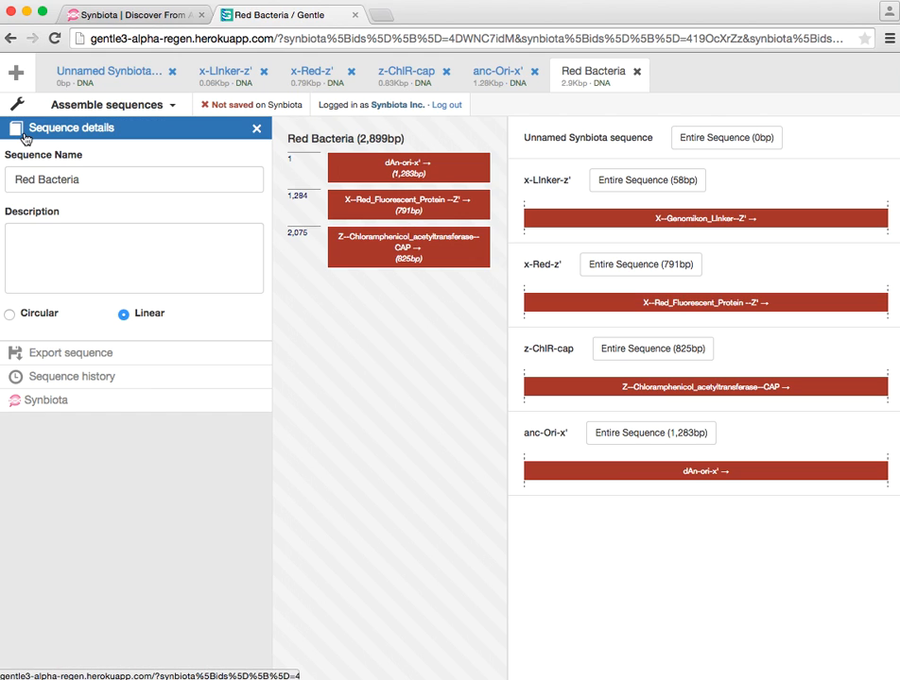
click(8, 317)
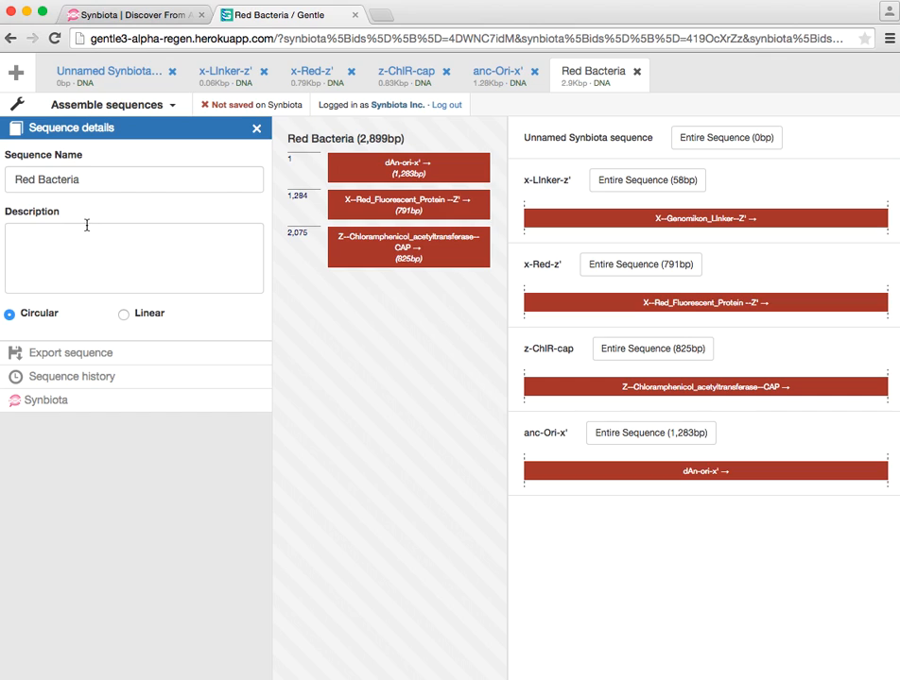
click(92, 180)
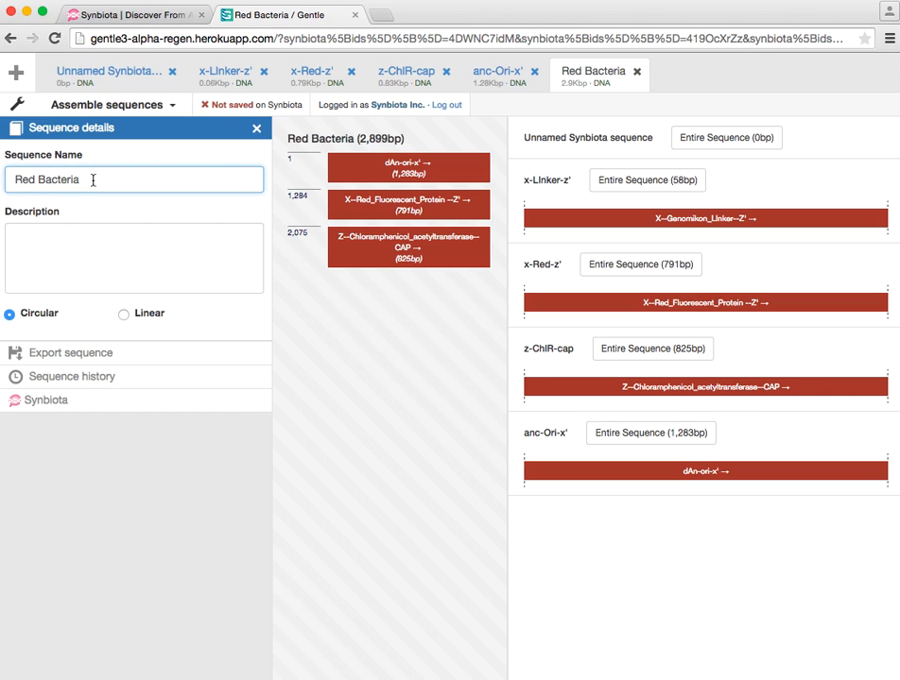
click(97, 237)
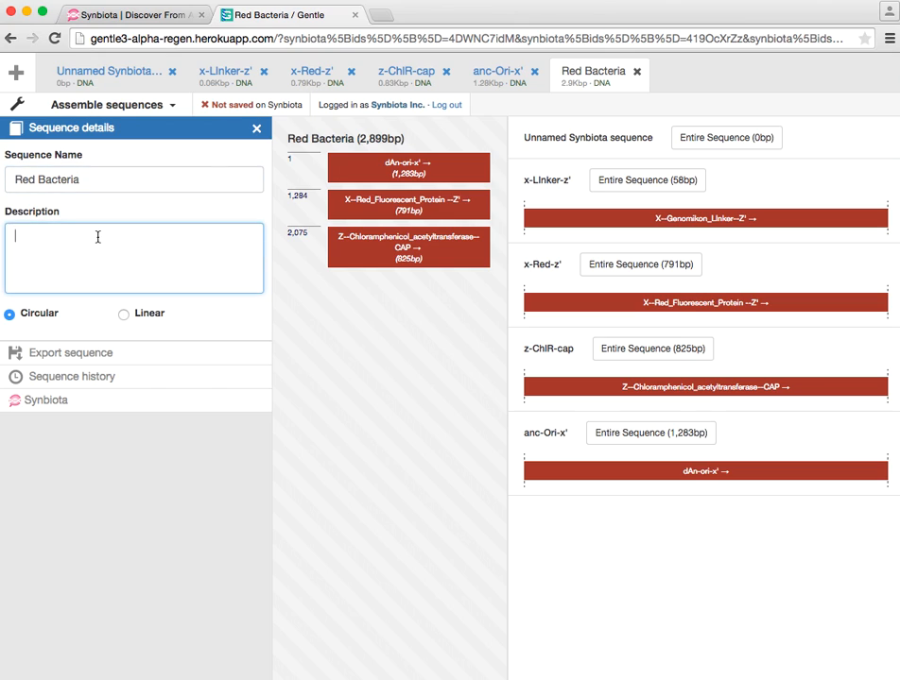
text(I think this bacteria will glow red)
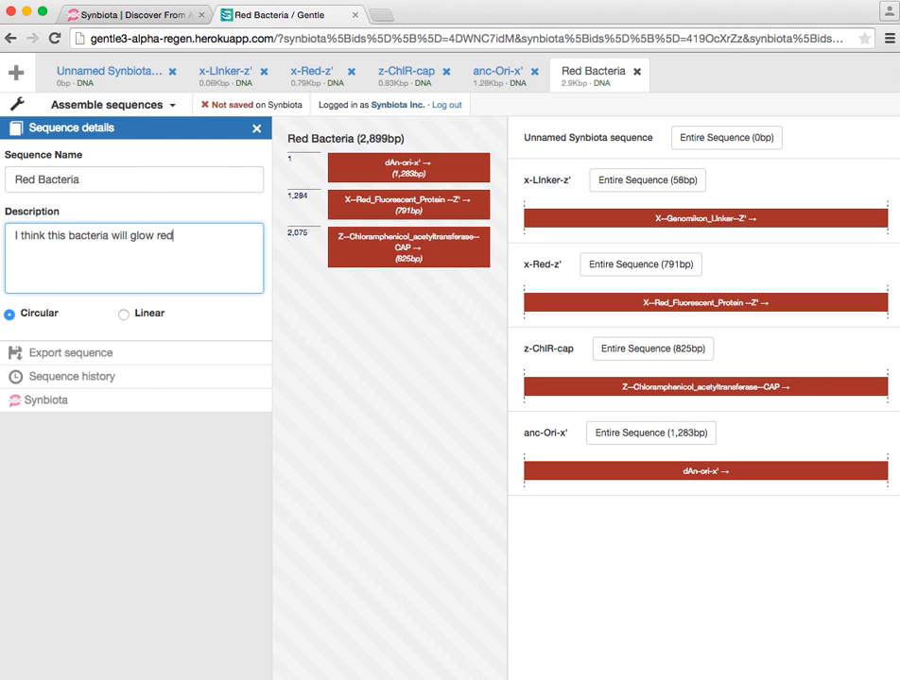
text(!)
Save Red Bacteria to the Your Circuits library of the Rapid DNA Prototyping (RDP) Kit project and switch it to the sequence editing view.
click(41, 400)
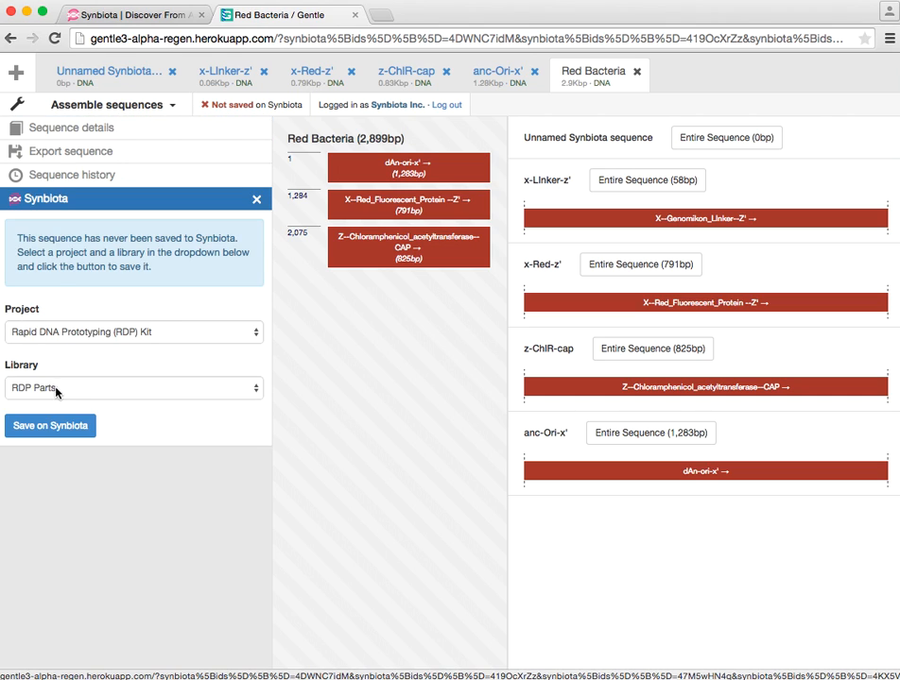
click(56, 387)
click(56, 403)
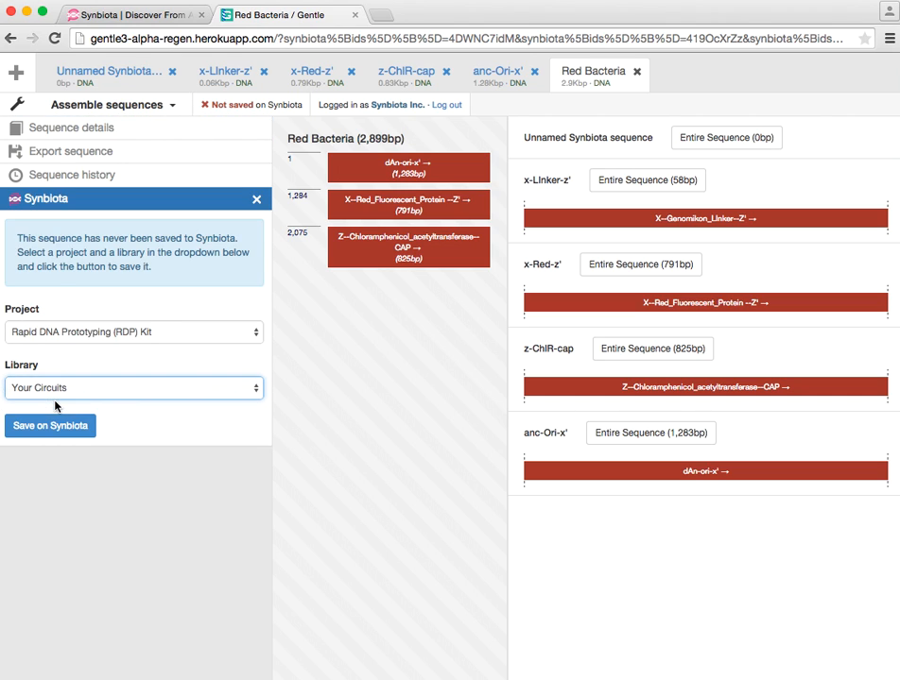
click(57, 425)
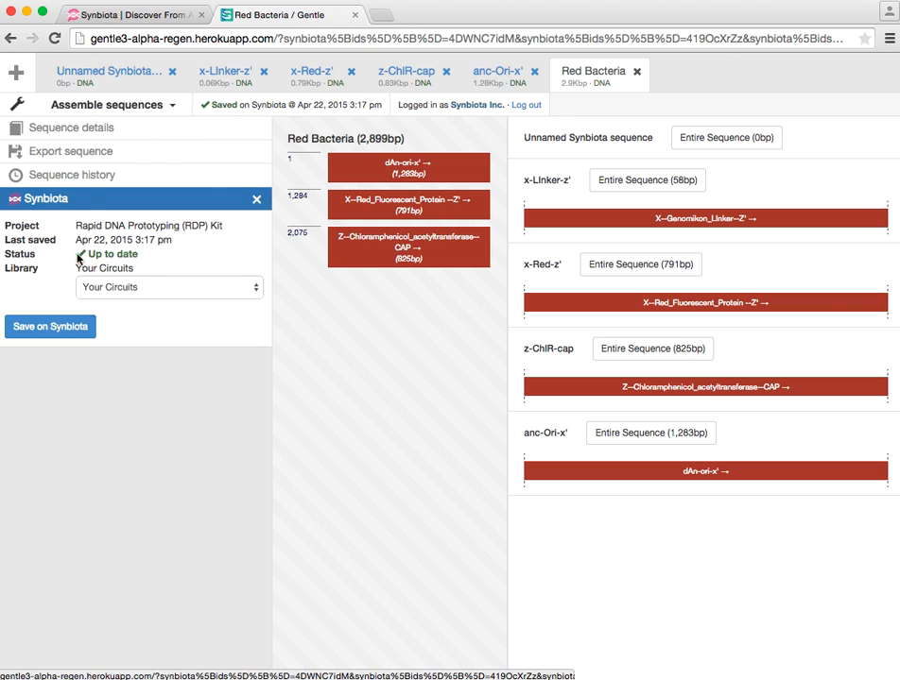
click(127, 112)
click(108, 145)
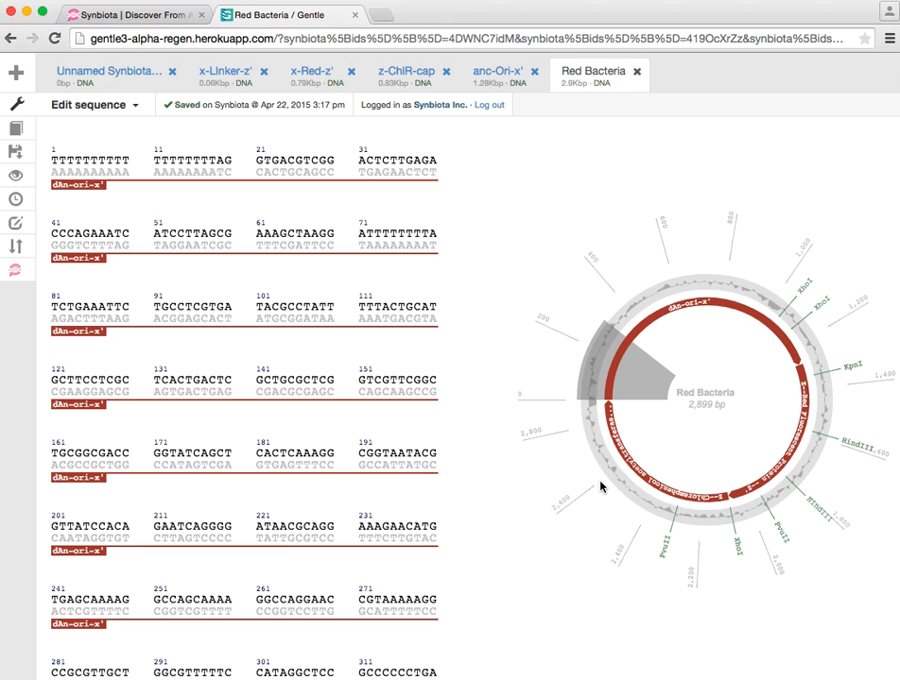
Return to the Synbiota project page, reload it and show the sequences in the Your Circuits library.
click(146, 17)
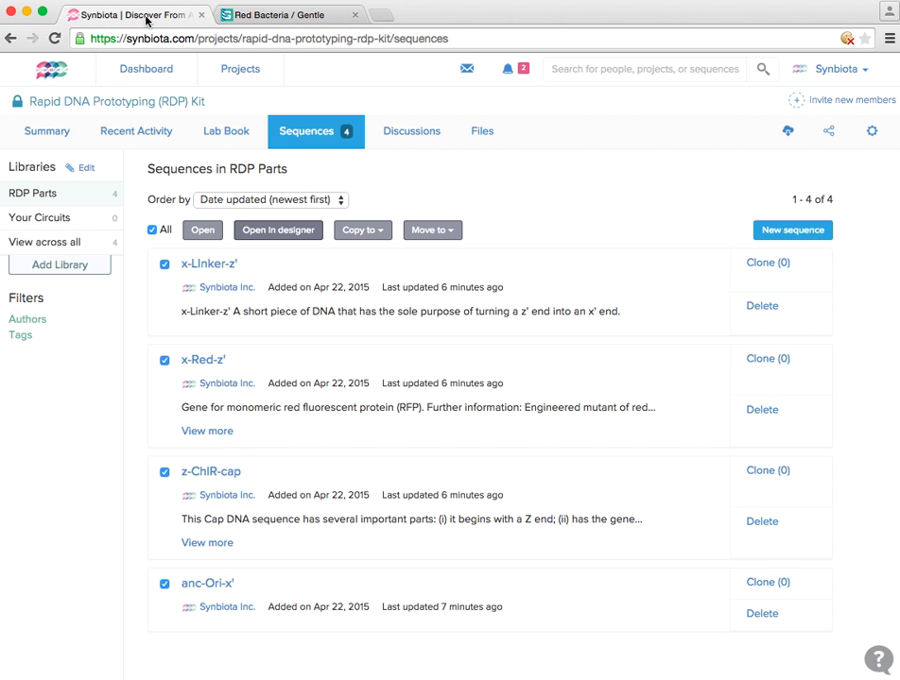
click(55, 38)
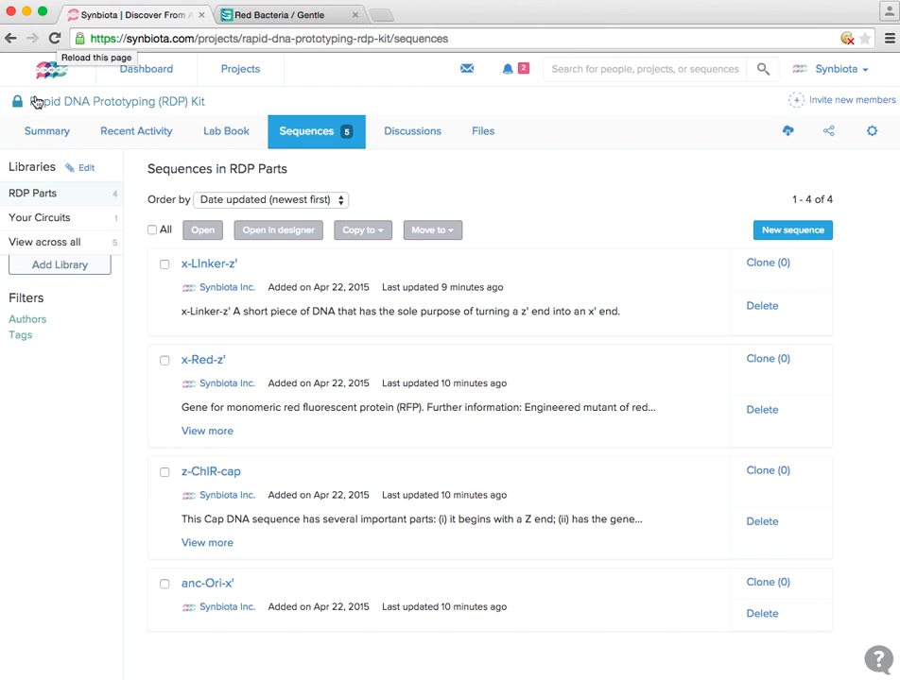
click(39, 215)
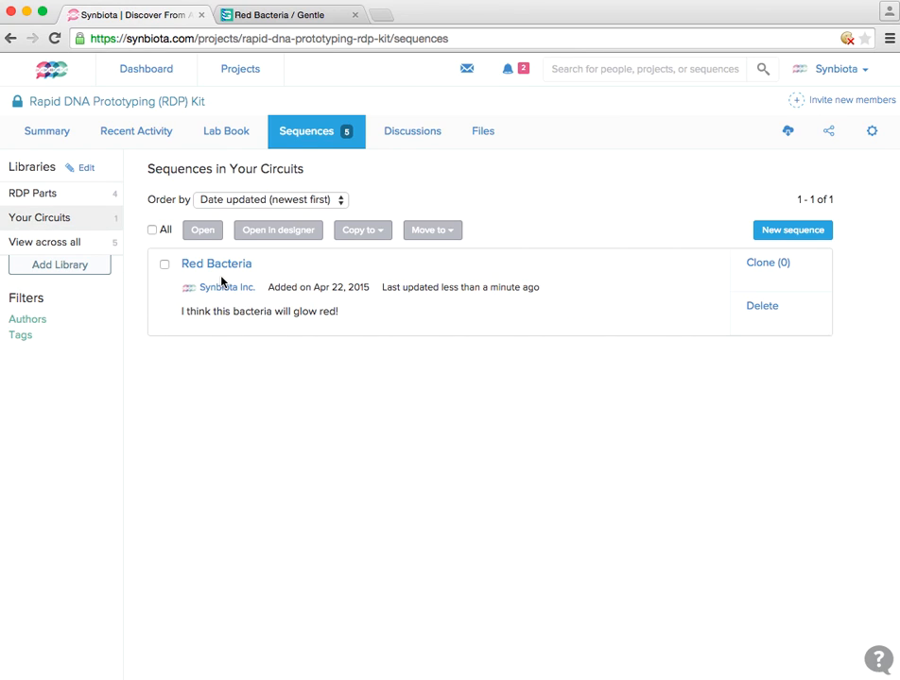
Open the Lab Book of the Rapid DNA Prototyping (RDP) Kit project.
click(232, 137)
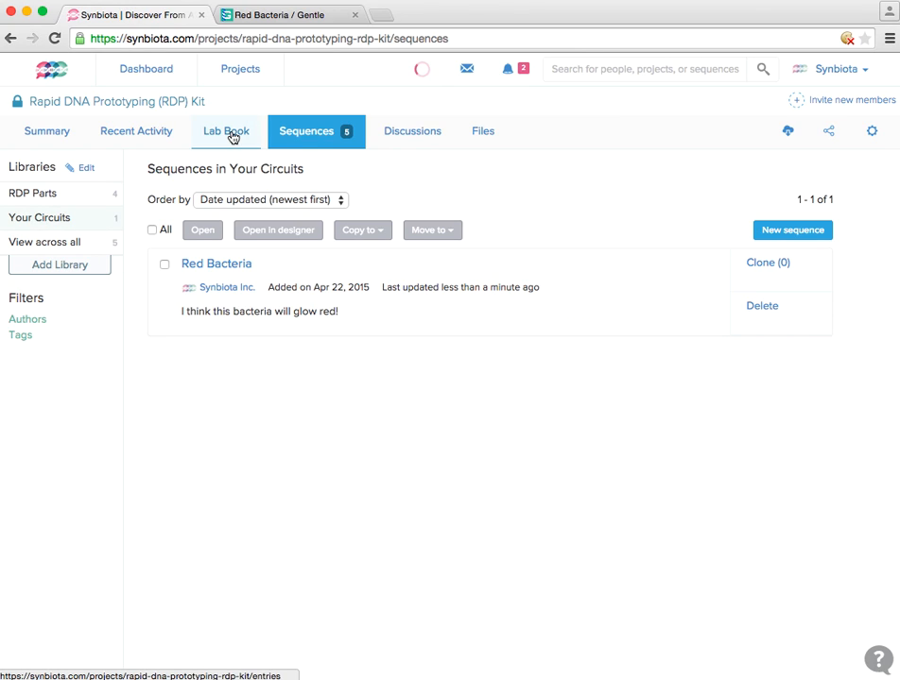